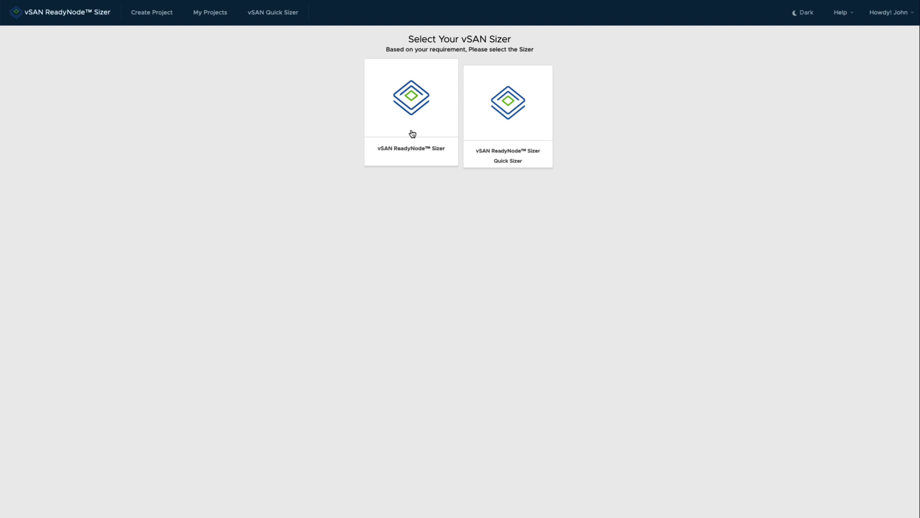
Open the Quick Sizer and switch to vSAN ESA architecture, giving 12 TB and 512 GB memory per server.
{"action": "left_click", "coordinate": [507, 126]}
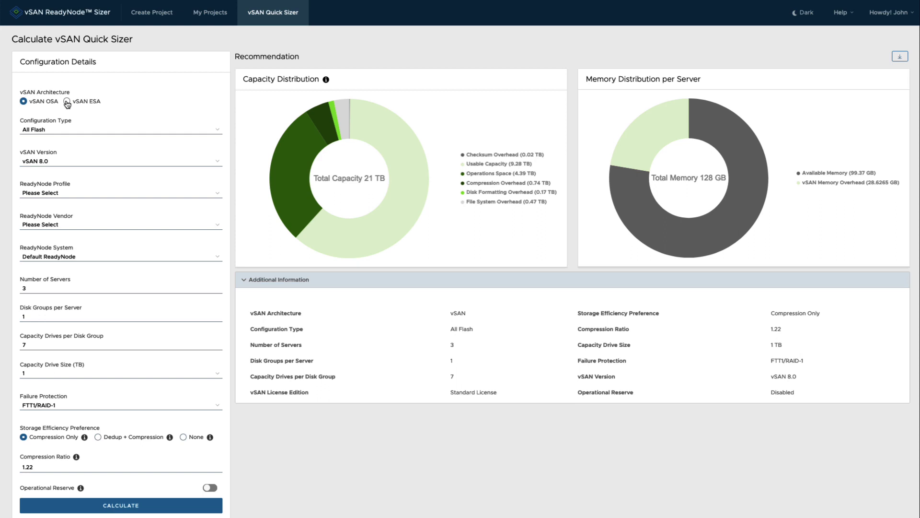
{"action": "left_click", "coordinate": [67, 102]}
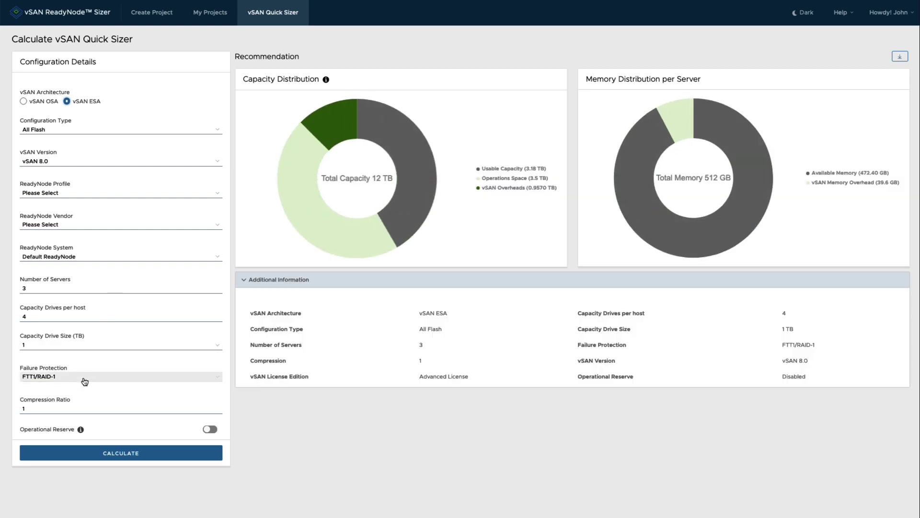
Set the cluster's failure protection to FTT1/RAID-5.
{"action": "left_click", "coordinate": [85, 381]}
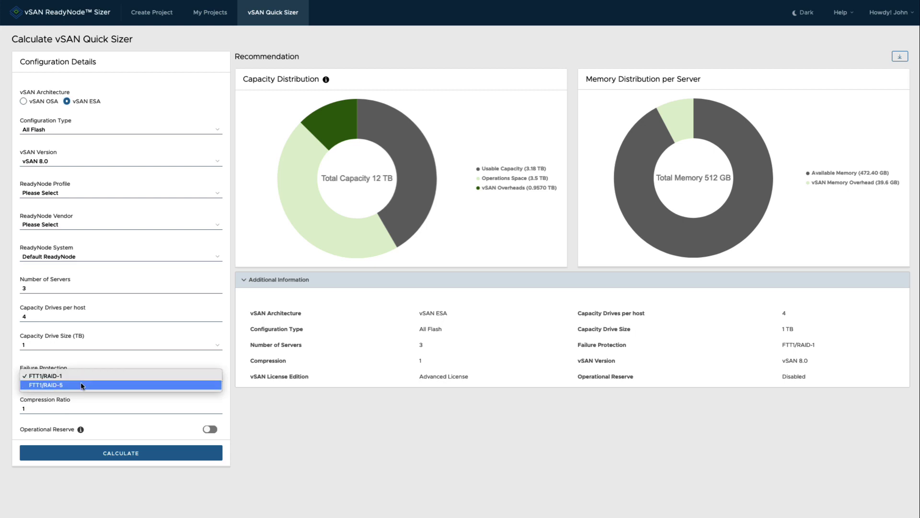
{"action": "left_click", "coordinate": [81, 386]}
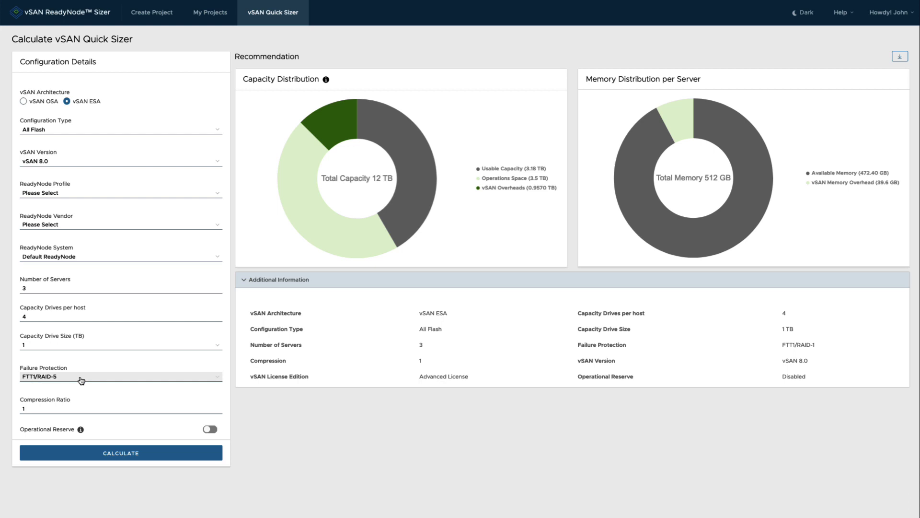
{"action": "left_click", "coordinate": [81, 380]}
Enter 7 servers, FTT2/RAID-6 protection and compression ratio 2, then recalculate.
{"action": "double_click", "coordinate": [46, 289]}
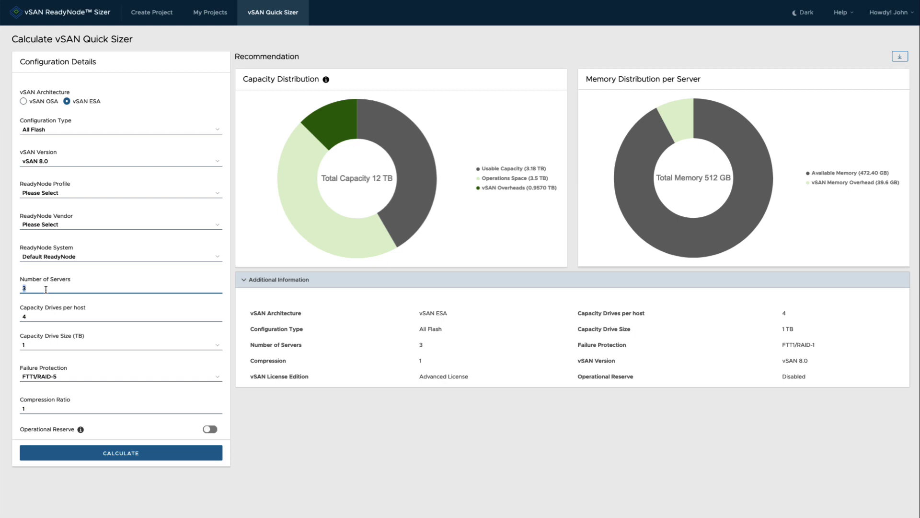
{"action": "type", "text": "7"}
{"action": "left_click", "coordinate": [48, 377]}
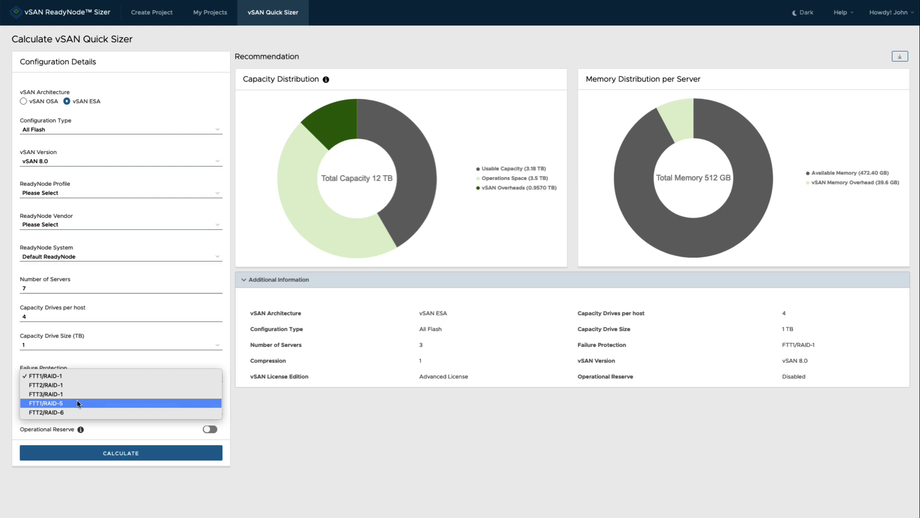
{"action": "left_click", "coordinate": [78, 412]}
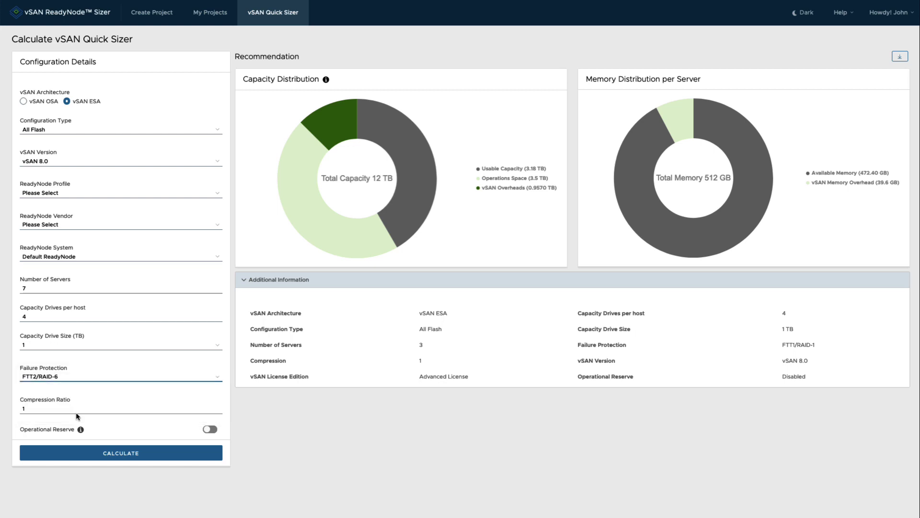
{"action": "triple_click", "coordinate": [50, 400]}
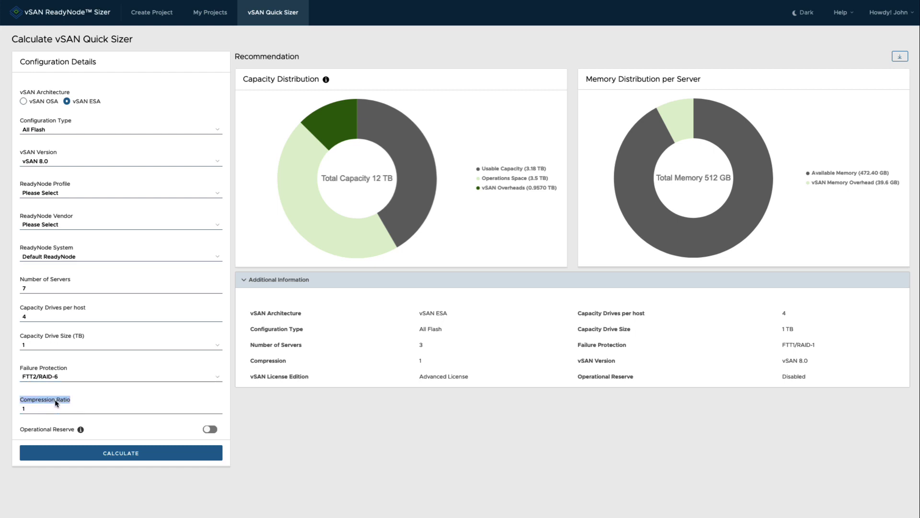
{"action": "left_click", "coordinate": [26, 409]}
{"action": "type", "text": "2"}
{"action": "left_click", "coordinate": [96, 454]}
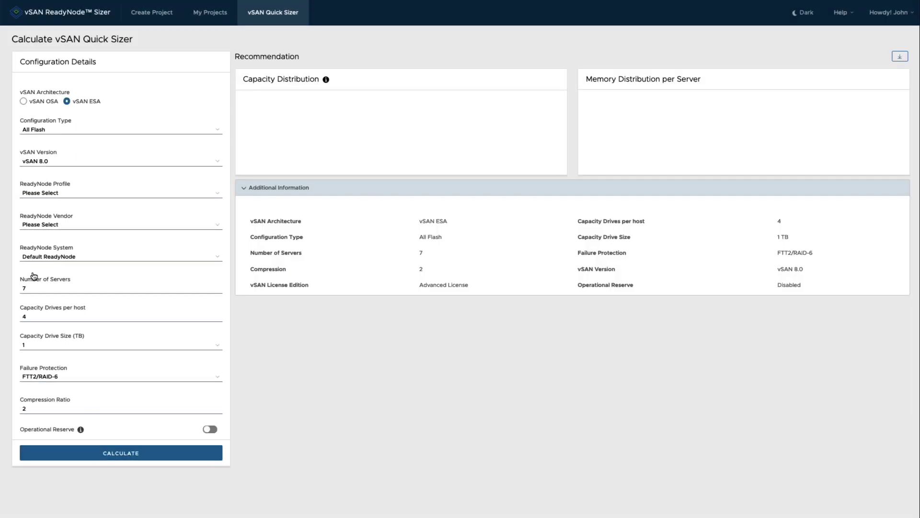
Pick the vSAN-ESA-AF-8 profile, Hewlett Packard Enterprise DL380 Gen10 Plus, and 16 capacity drives per host.
{"action": "left_click", "coordinate": [75, 194]}
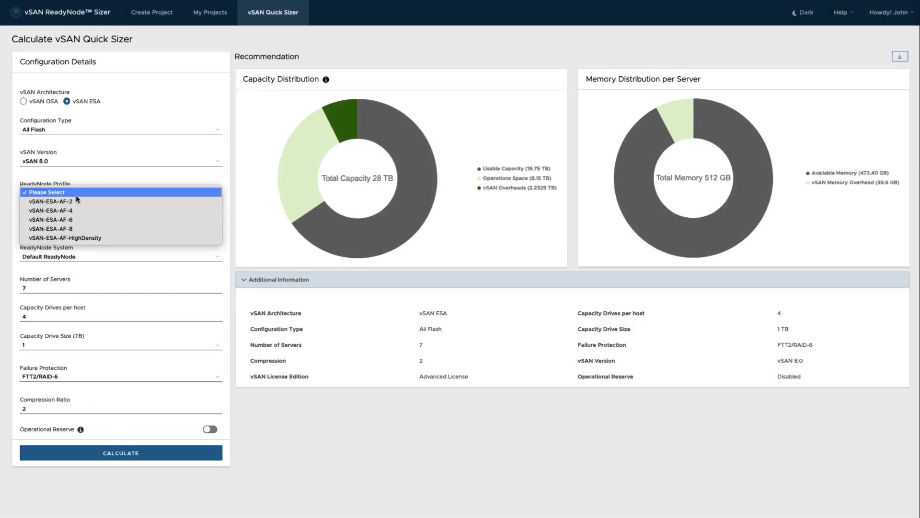
{"action": "left_click", "coordinate": [90, 229]}
{"action": "left_click", "coordinate": [74, 230]}
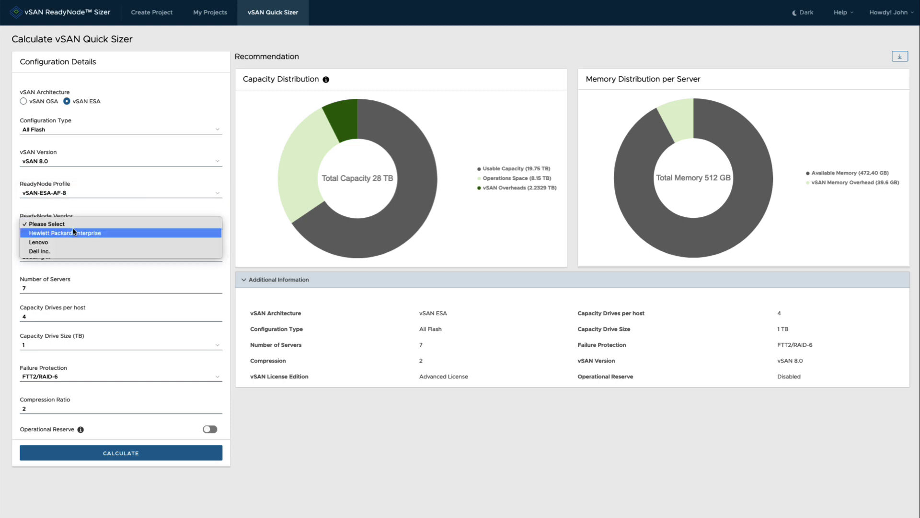
{"action": "left_click", "coordinate": [68, 250]}
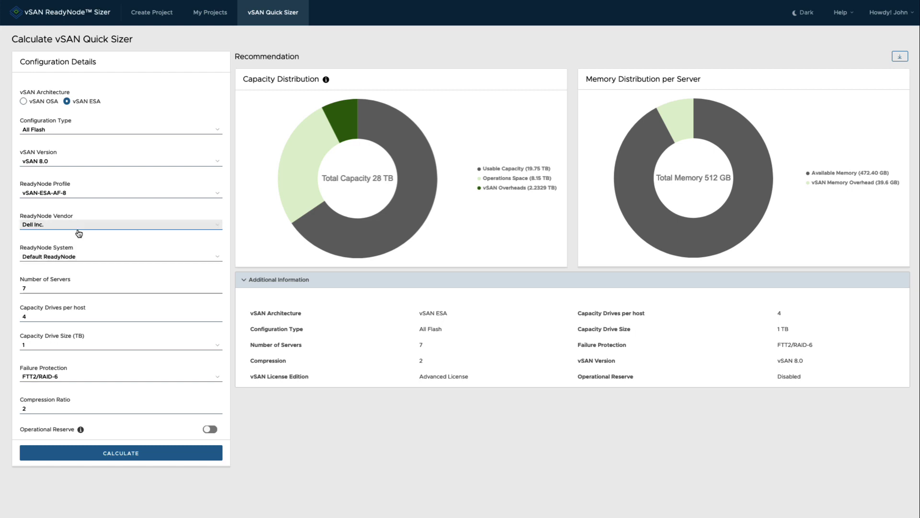
{"action": "left_click", "coordinate": [77, 226]}
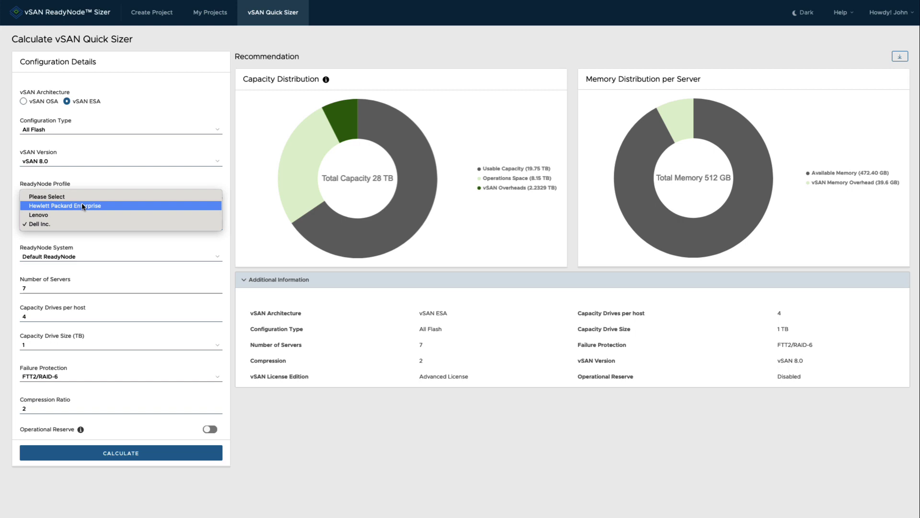
{"action": "left_click", "coordinate": [82, 206]}
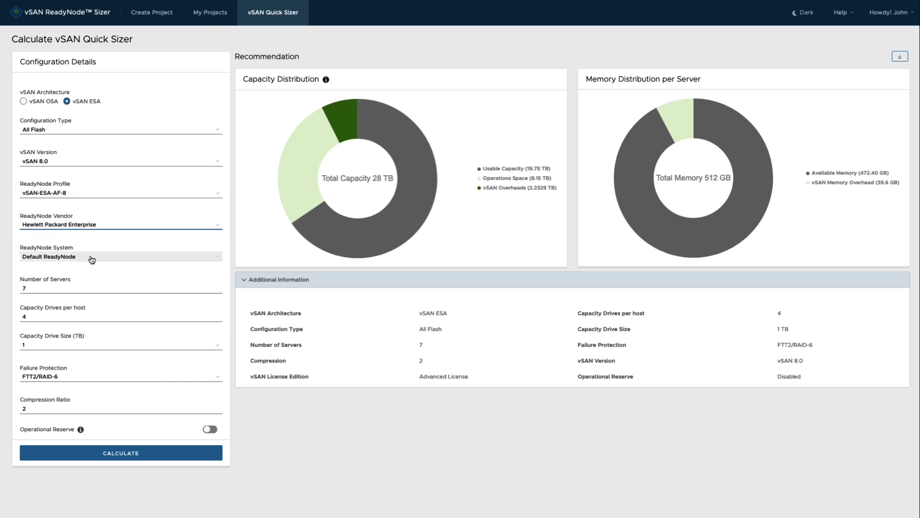
{"action": "left_click", "coordinate": [91, 260]}
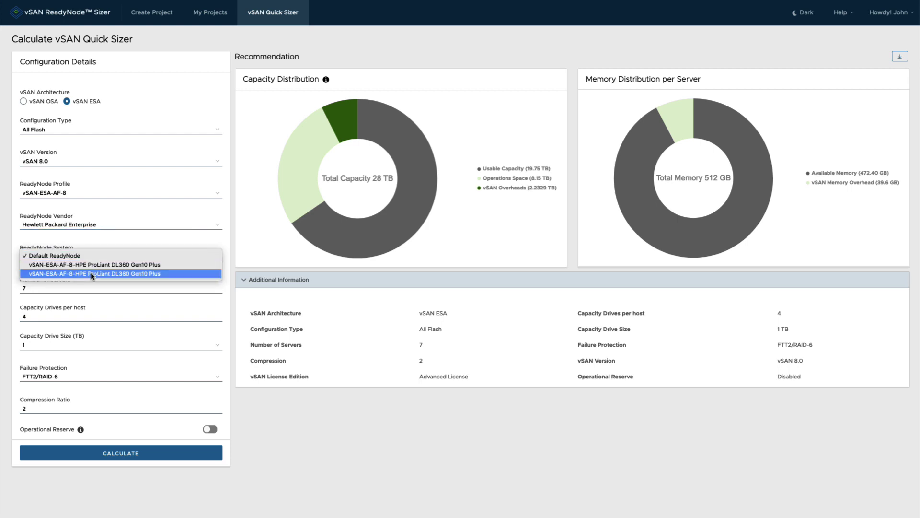
{"action": "left_click", "coordinate": [92, 273]}
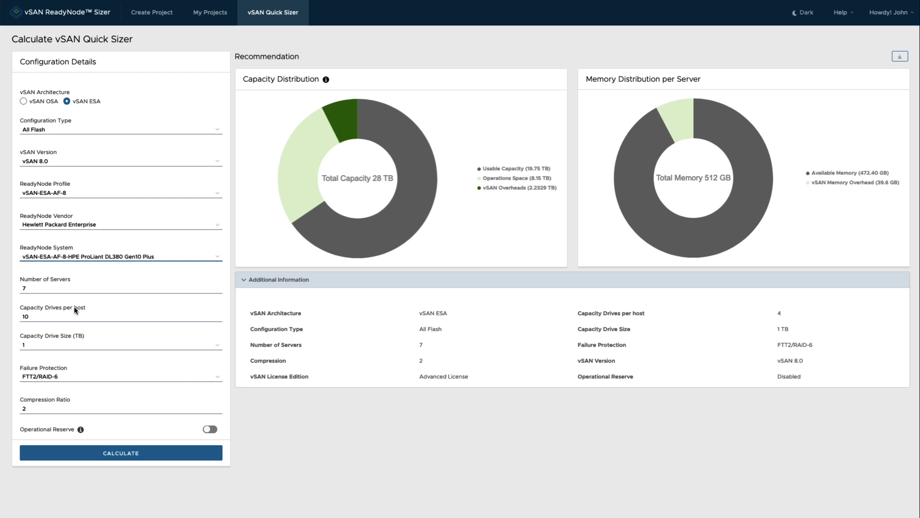
{"action": "double_click", "coordinate": [44, 317]}
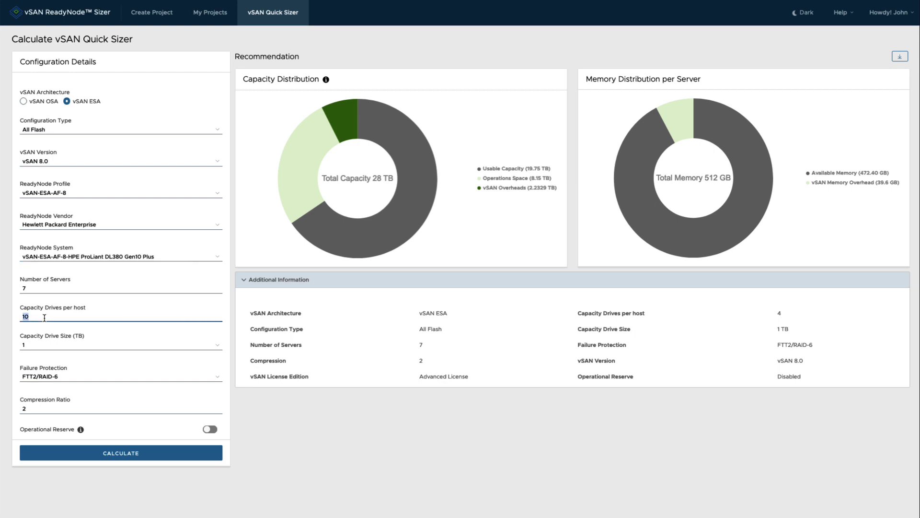
{"action": "type", "text": "16"}
Choose 3.84 TB capacity drives and recalculate to 430.08 TB capacity and 1024 GB memory.
{"action": "left_click", "coordinate": [60, 347]}
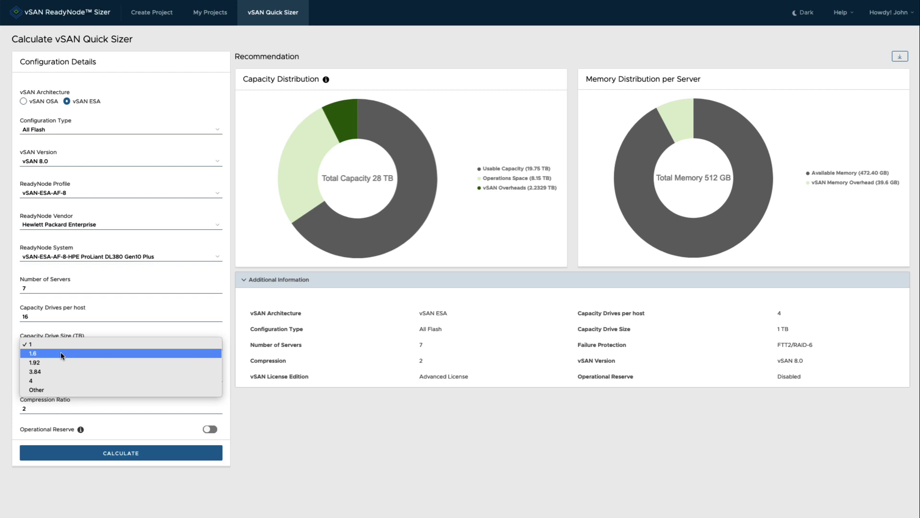
{"action": "left_click", "coordinate": [59, 371]}
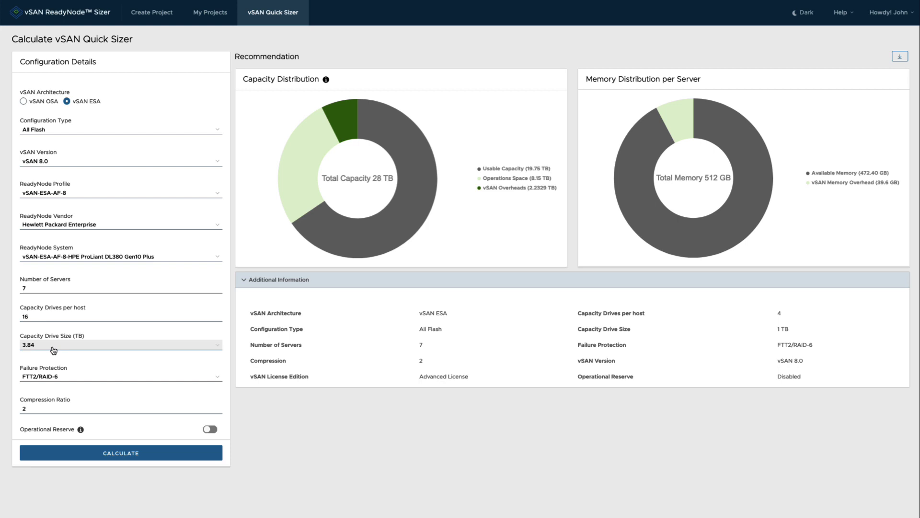
{"action": "left_click", "coordinate": [79, 456]}
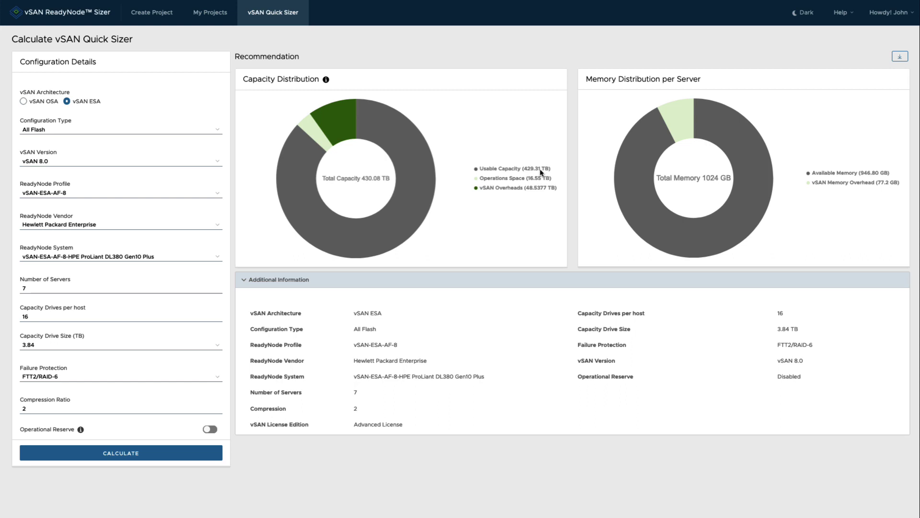
Download the vSAN ESA Proposal as a PDF, scroll through it, and return to the Sizer.
{"action": "left_click", "coordinate": [900, 57]}
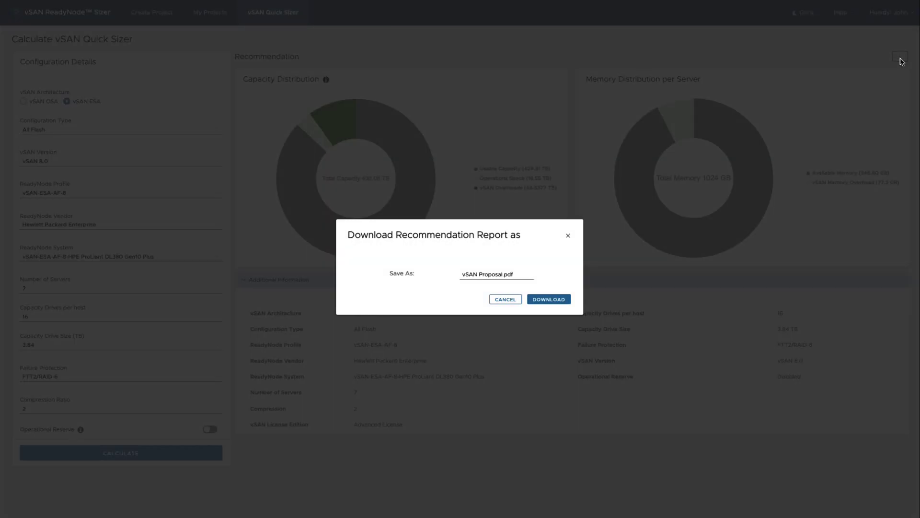
{"action": "left_click", "coordinate": [545, 299]}
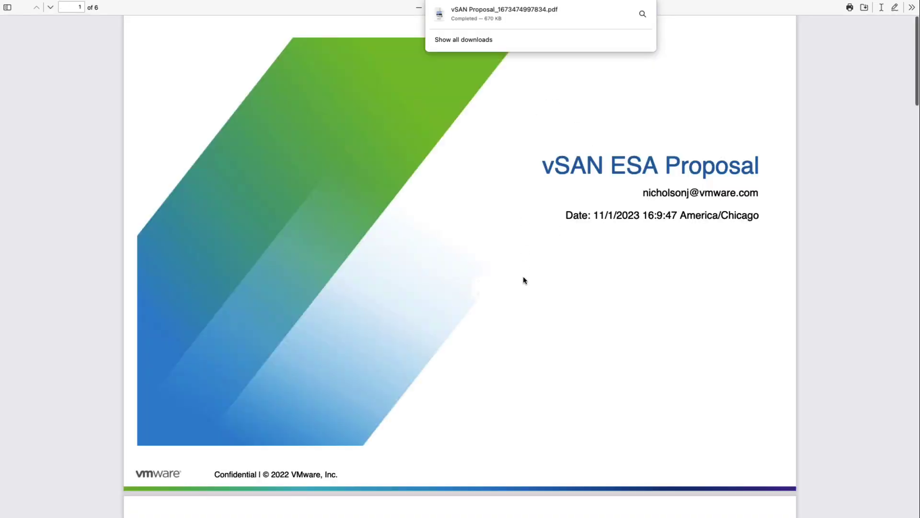
{"action": "scroll", "coordinate": [524, 280], "scroll_direction": "down", "scroll_amount": 20}
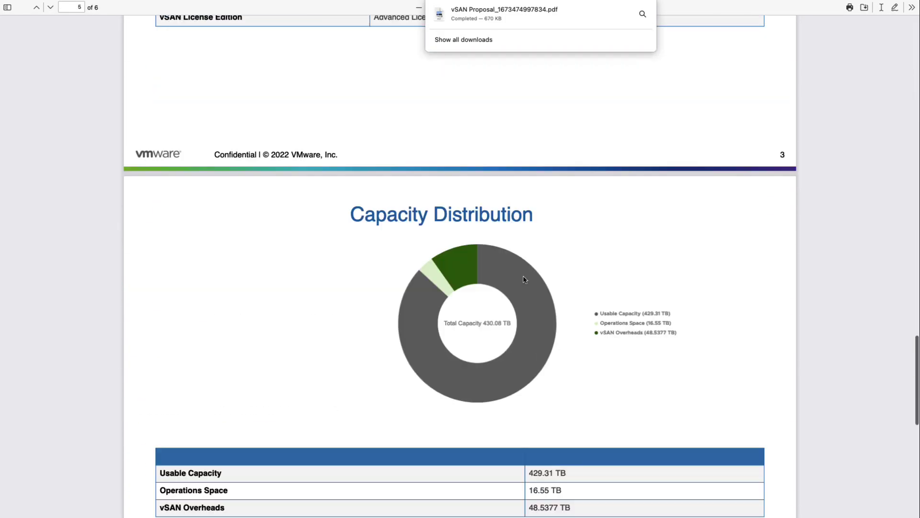
{"action": "scroll", "coordinate": [524, 280], "scroll_direction": "up", "scroll_amount": 15}
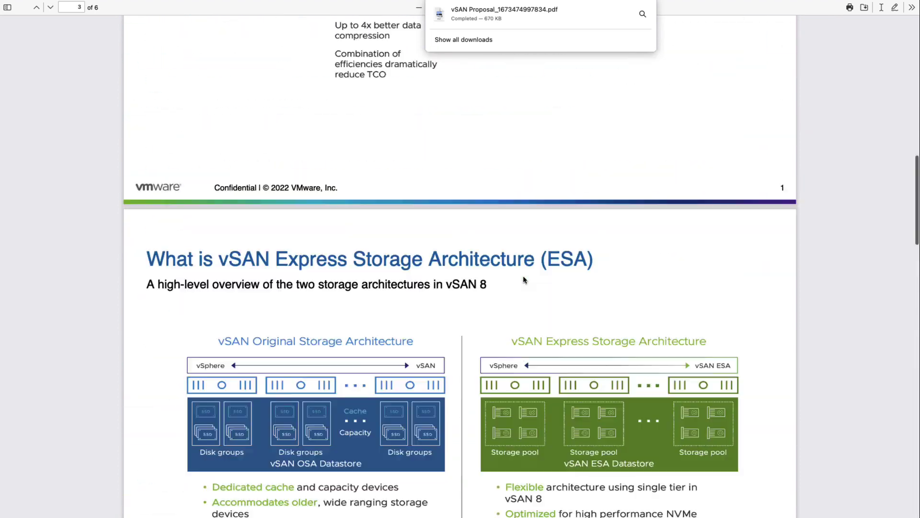
{"action": "scroll", "coordinate": [524, 280], "scroll_direction": "up", "scroll_amount": 12}
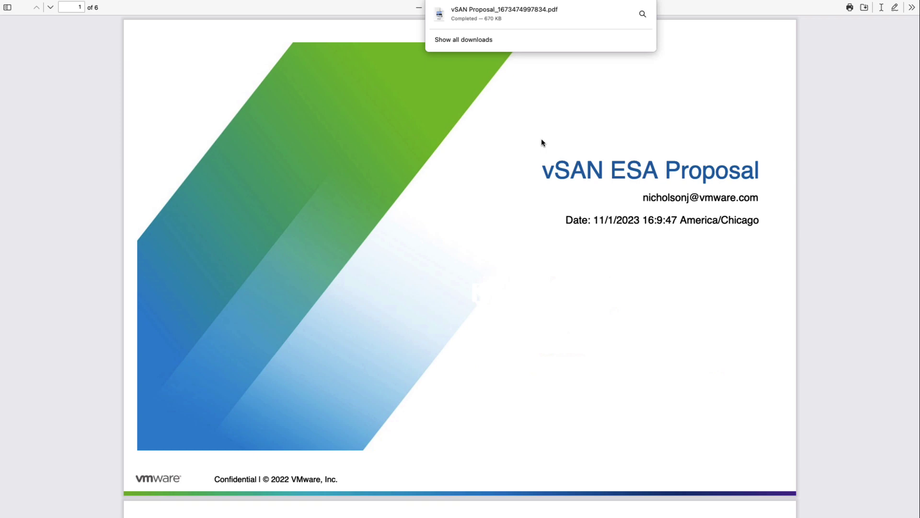
{"action": "key", "text": "super+w"}
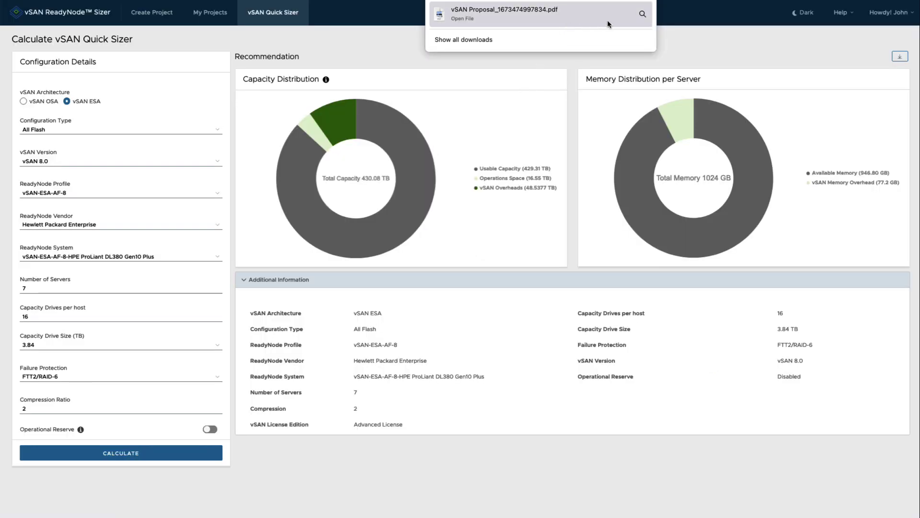
Close the recent downloads list and reopen the report download dialog.
{"action": "left_click", "coordinate": [758, 46]}
{"action": "left_click", "coordinate": [901, 56]}
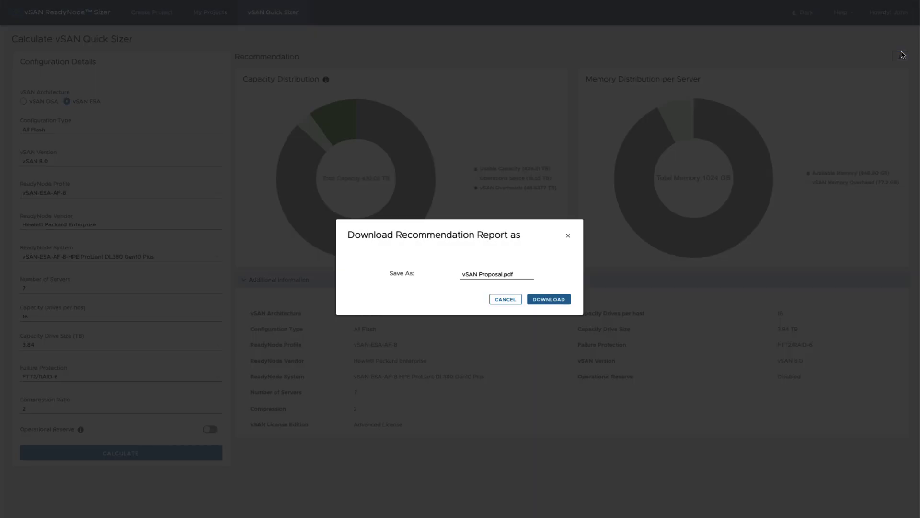
{"action": "triple_click", "coordinate": [508, 276]}
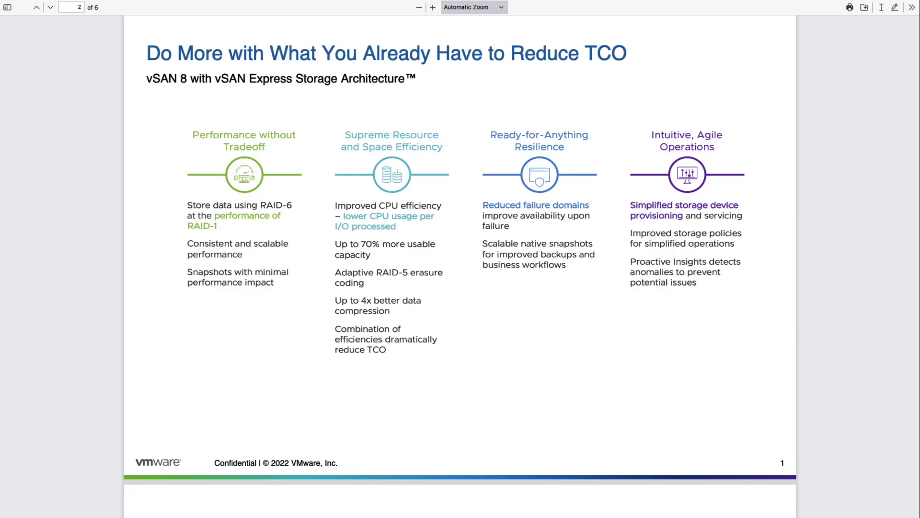
Scroll the PDF to the General Information table and select its Advanced License value.
{"action": "scroll", "coordinate": [461, 266], "scroll_direction": "down", "scroll_amount": 15}
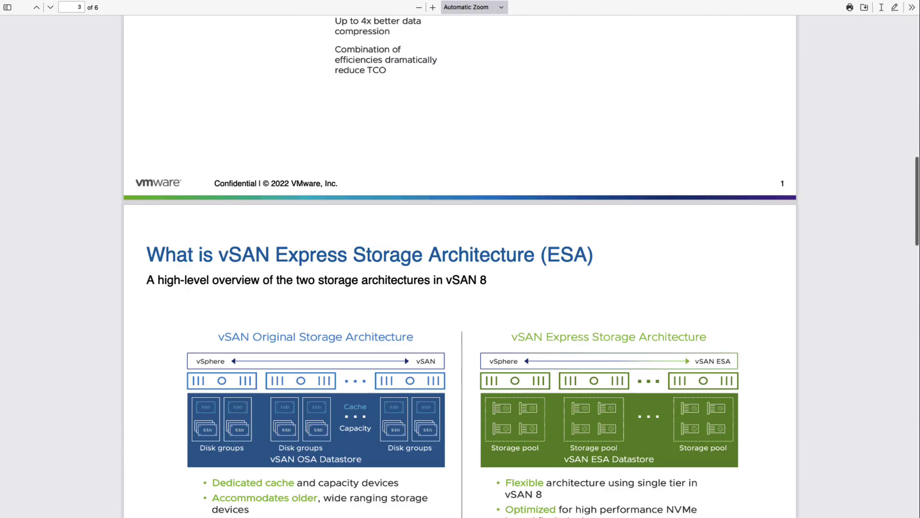
{"action": "scroll", "coordinate": [460, 266], "scroll_direction": "down", "scroll_amount": 8}
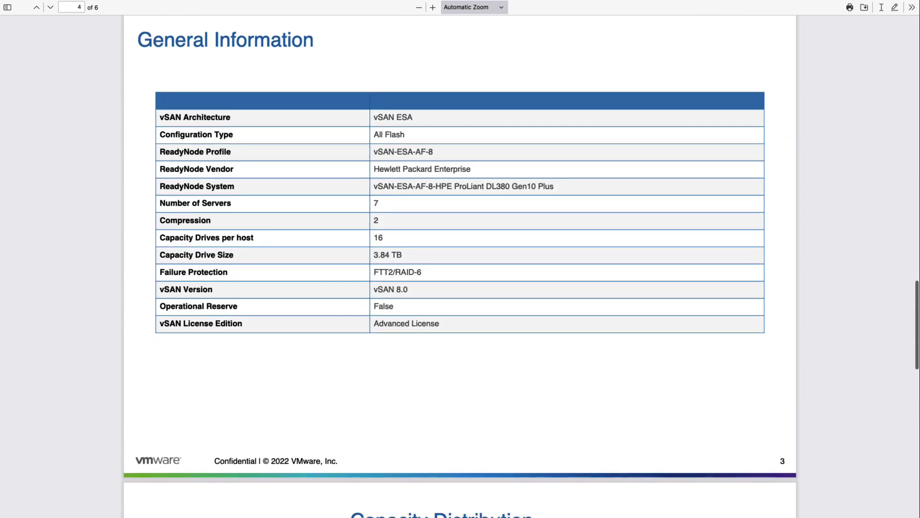
{"action": "scroll", "coordinate": [393, 312], "scroll_direction": "up", "scroll_amount": 4}
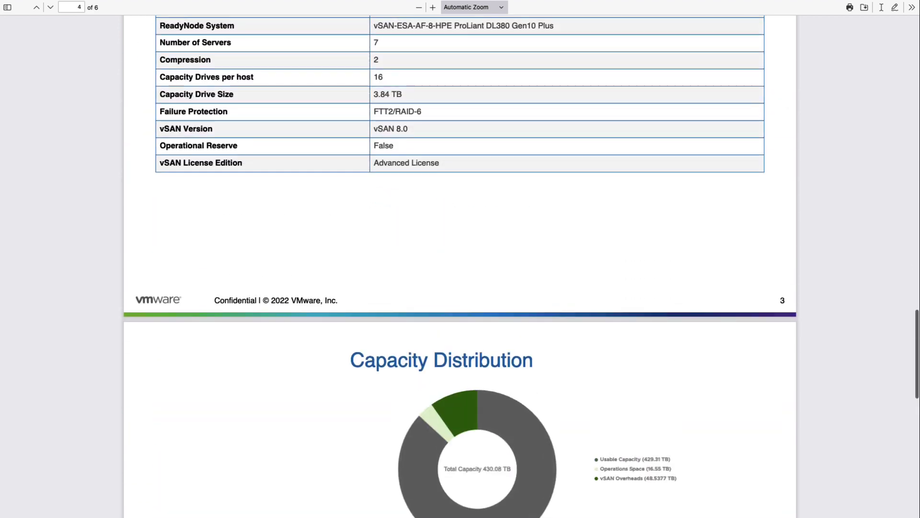
{"action": "triple_click", "coordinate": [393, 313]}
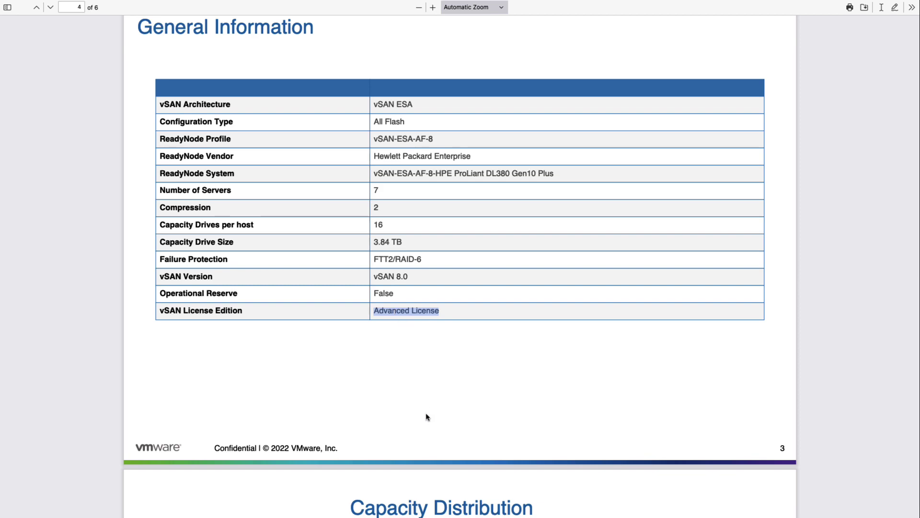
{"action": "scroll", "coordinate": [426, 417], "scroll_direction": "down", "scroll_amount": 12}
{"action": "scroll", "coordinate": [426, 417], "scroll_direction": "up", "scroll_amount": 3}
{"action": "scroll", "coordinate": [425, 415], "scroll_direction": "down", "scroll_amount": 10}
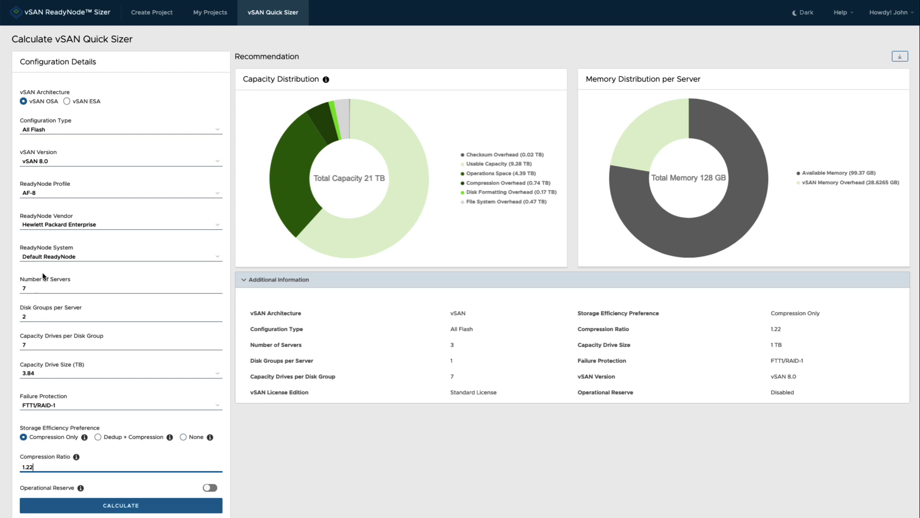
Choose the AF-8: HPE DL380 Gen10 - All-NVMe system with 2 disk groups per server.
{"action": "left_click", "coordinate": [46, 259]}
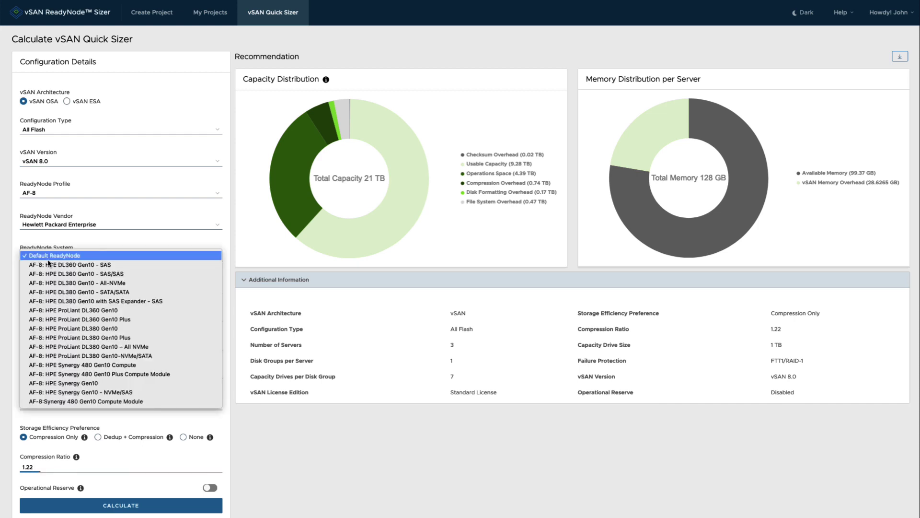
{"action": "left_click", "coordinate": [126, 284]}
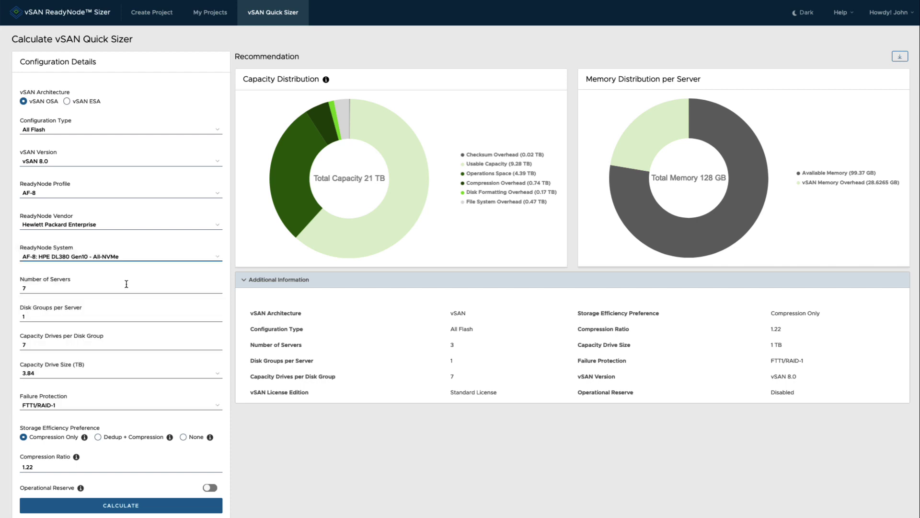
{"action": "left_click", "coordinate": [46, 315]}
{"action": "key", "text": "BackSpace"}
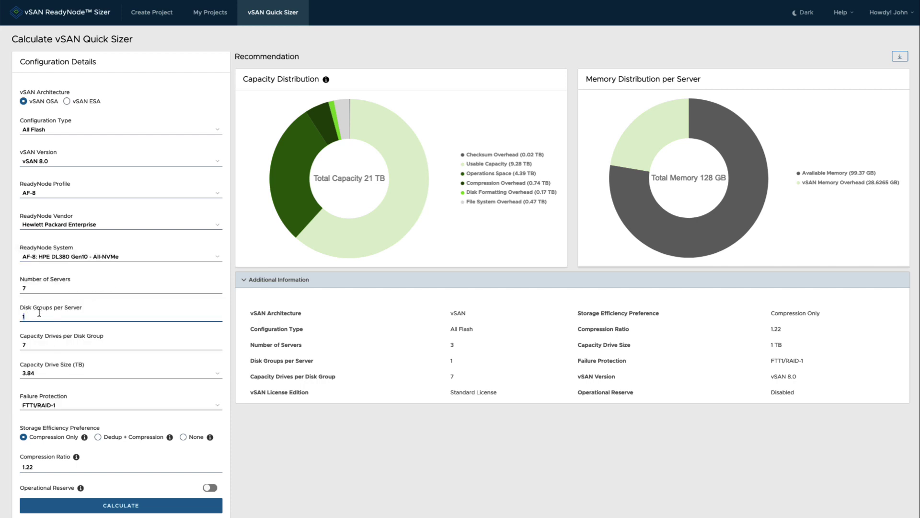
{"action": "type", "text": "2"}
{"action": "scroll", "coordinate": [46, 456], "scroll_direction": "down", "scroll_amount": 1}
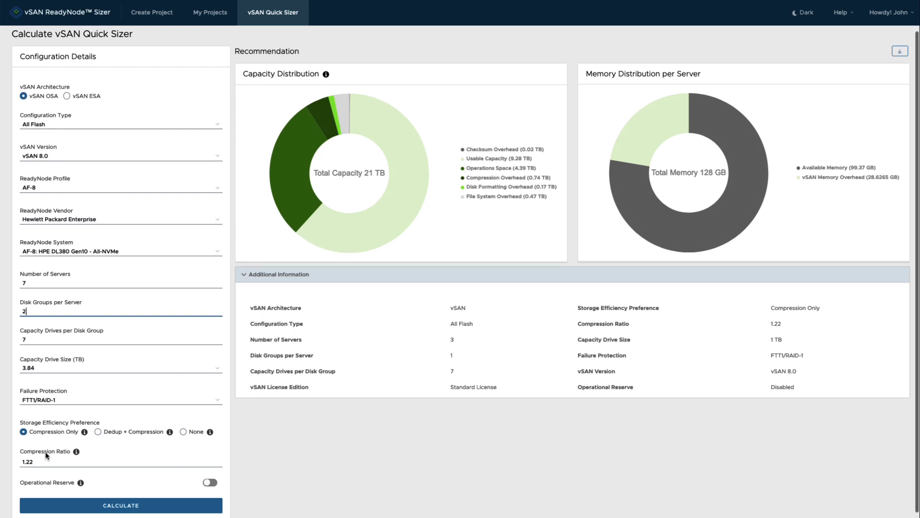
Recalculate the OSA sizing: 376.32 TB total, 201.81 TB usable, 384 GB memory per server.
{"action": "left_click", "coordinate": [87, 510]}
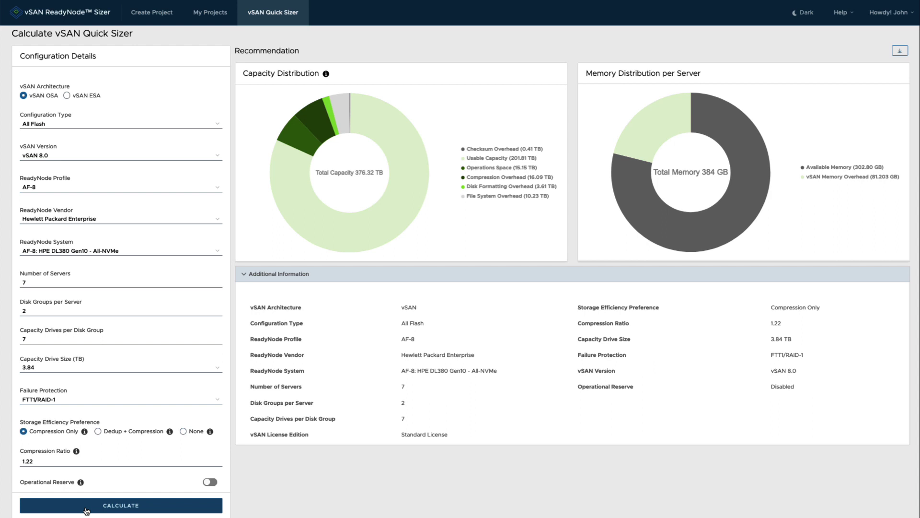
{"action": "mouse_move", "coordinate": [369, 222]}
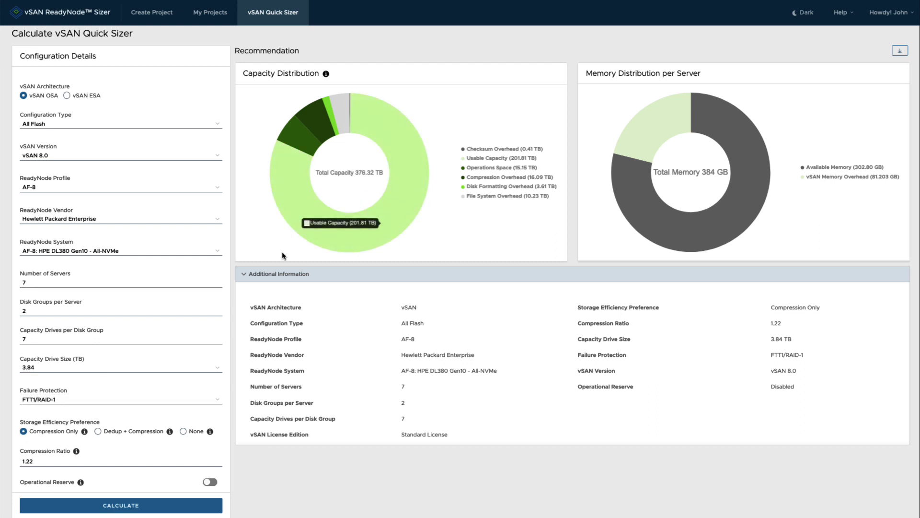
Change the OSA failure protection to FTT2/RAID-6 and recalculate.
{"action": "left_click", "coordinate": [100, 402]}
{"action": "left_click", "coordinate": [97, 434]}
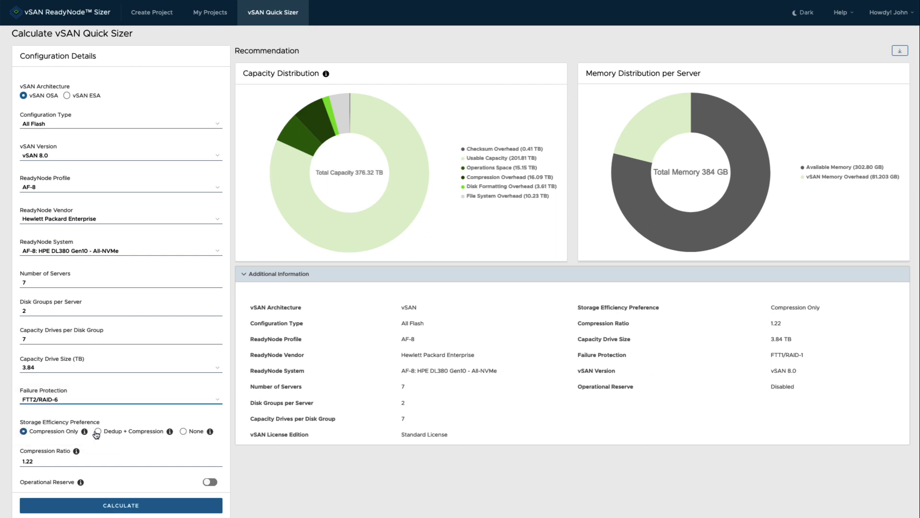
{"action": "scroll", "coordinate": [108, 482], "scroll_direction": "down", "scroll_amount": 1}
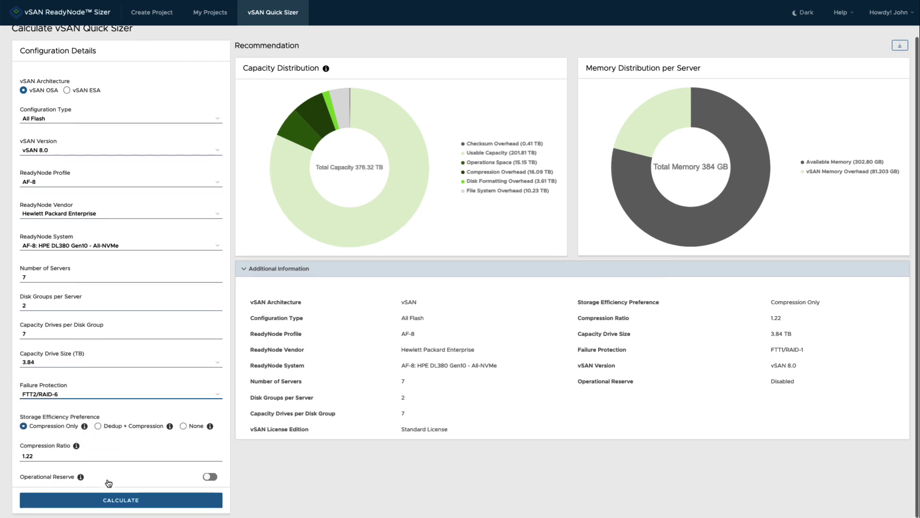
{"action": "left_click", "coordinate": [108, 500]}
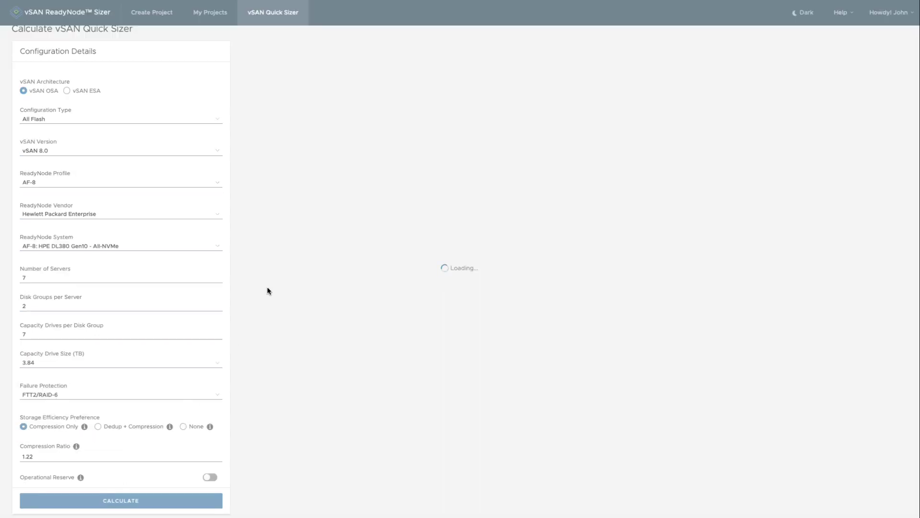